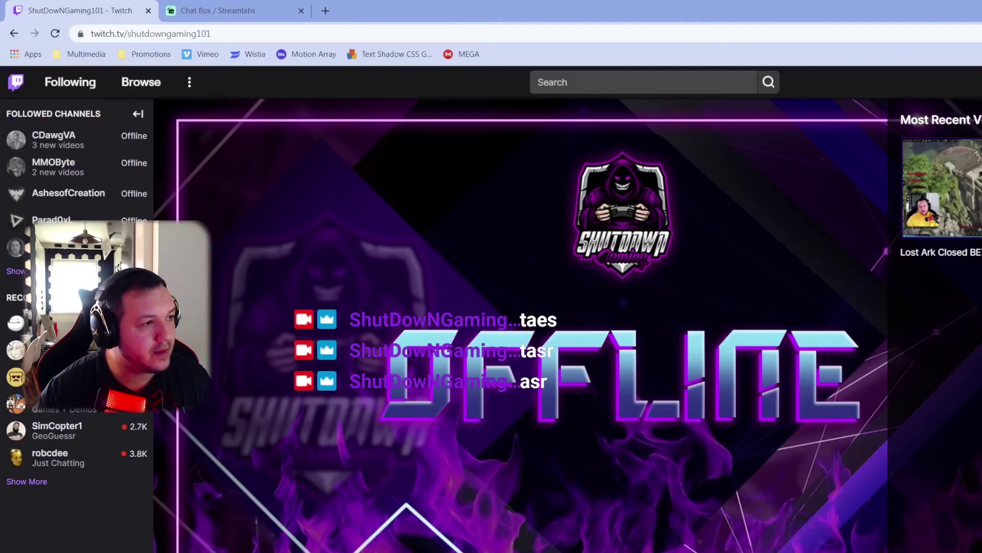
Open the Chat Box widget settings from the Streamlabs widget gallery
click(256, 11)
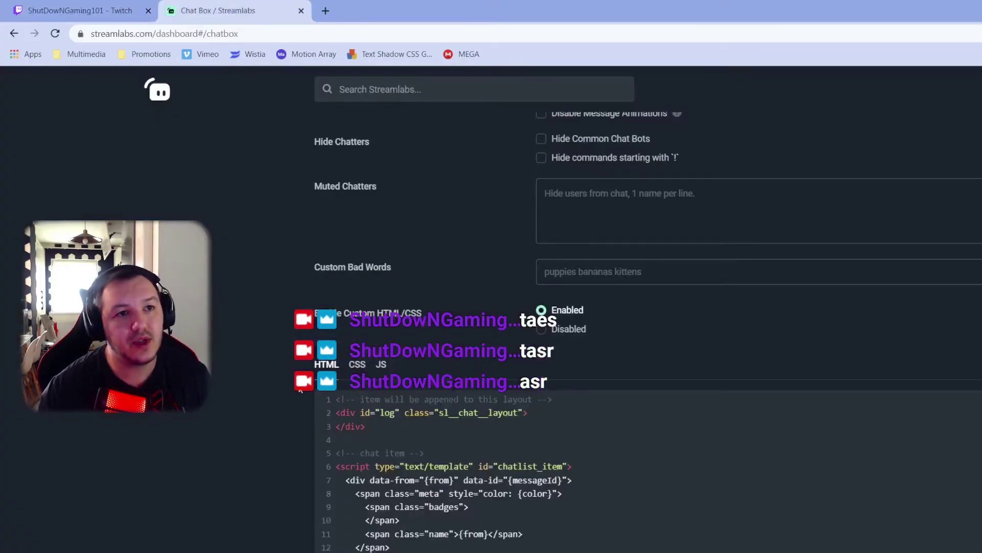
scroll(301, 389, up, 15)
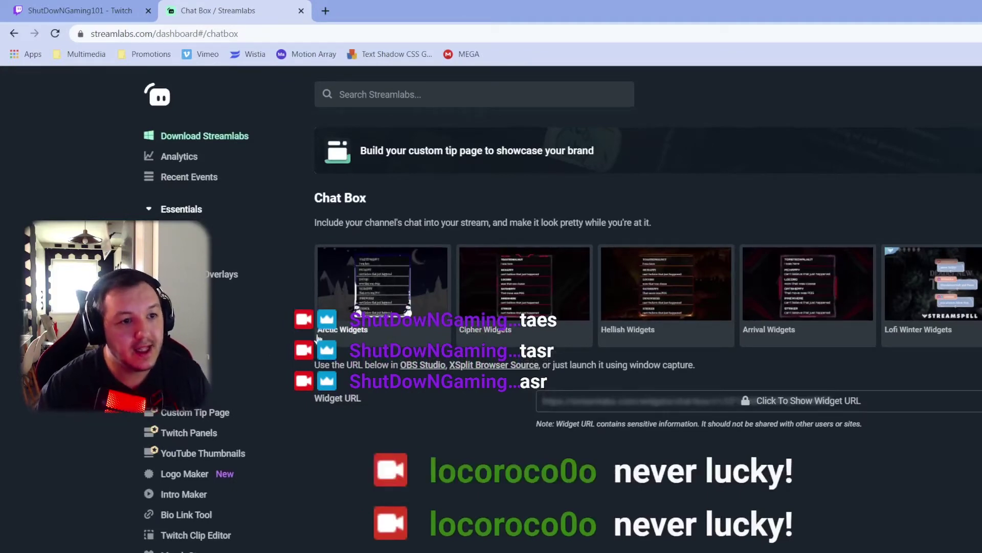
click(225, 254)
click(876, 241)
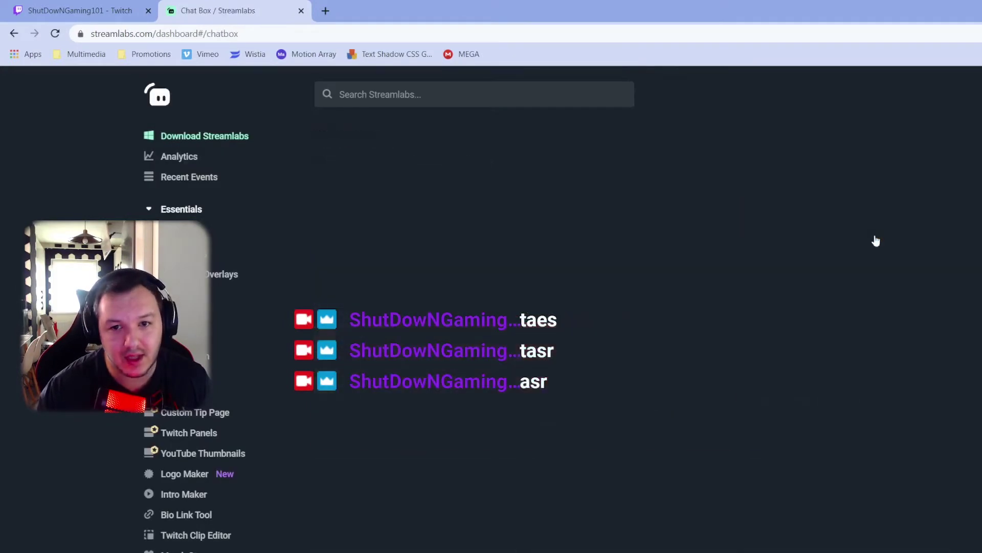
scroll(791, 300, down, 12)
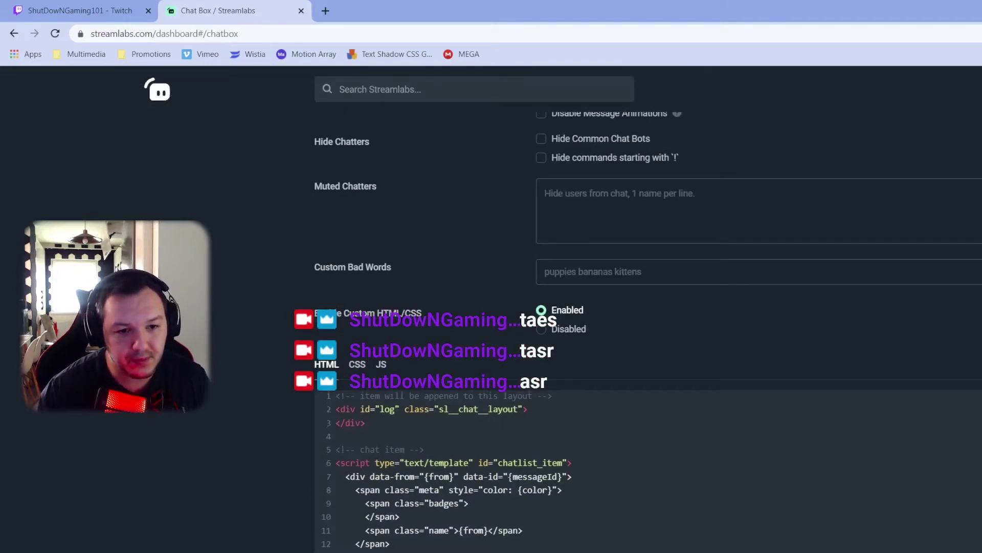
Check the chat box's CSS and JS code, then select the colored-semi-borders template HTML in Word
click(357, 364)
scroll(376, 378, up, 1)
click(381, 428)
scroll(276, 429, down, 1)
click(325, 363)
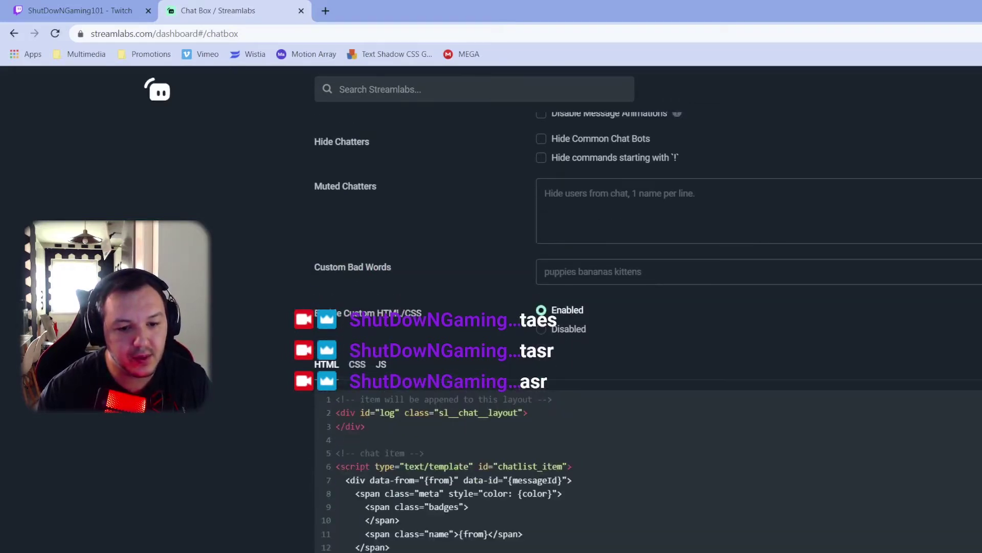
key(alt+Tab)
drag(404, 302, 512, 497)
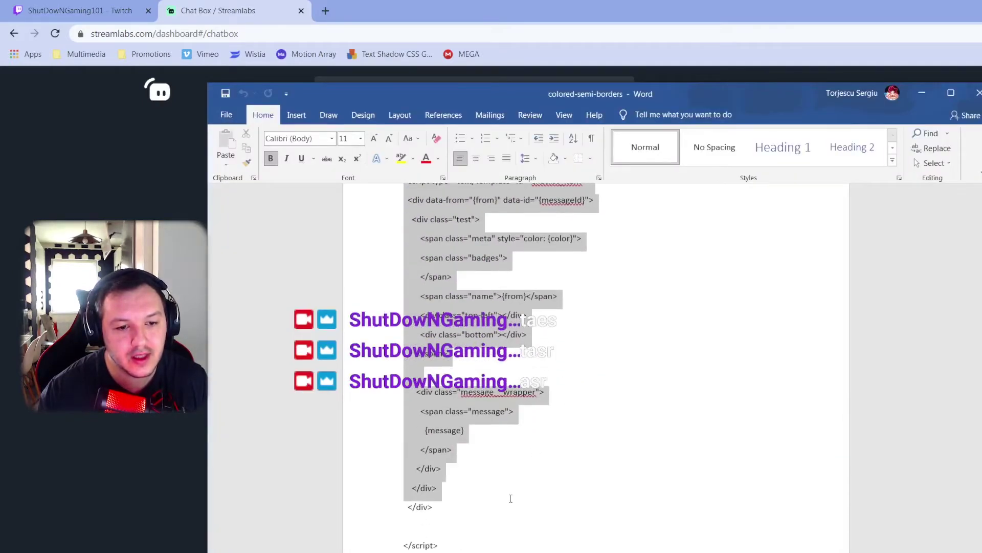
Replace the chat box's default HTML with the pasted colored-semi-borders template HTML
click(921, 93)
click(483, 513)
key(ctrl+a)
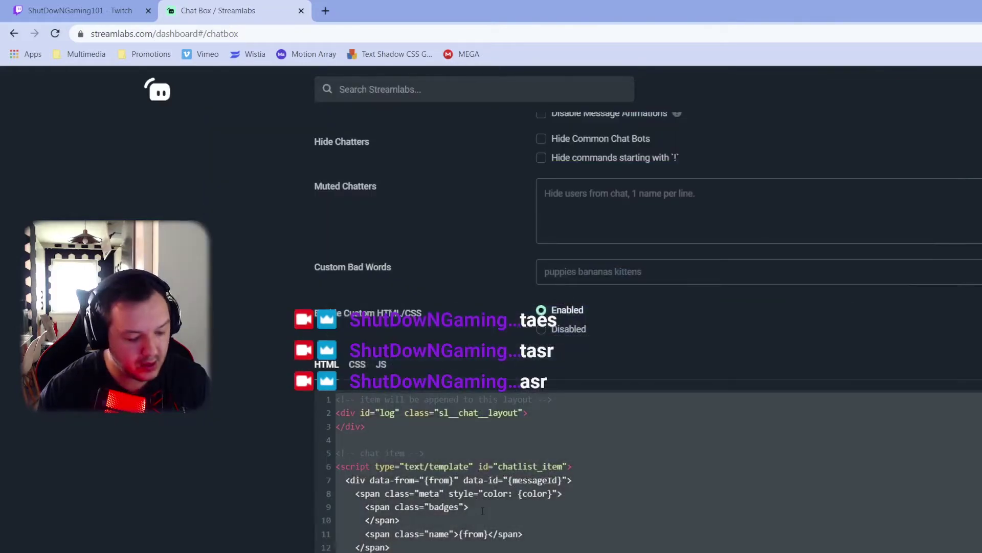
key(ctrl+v)
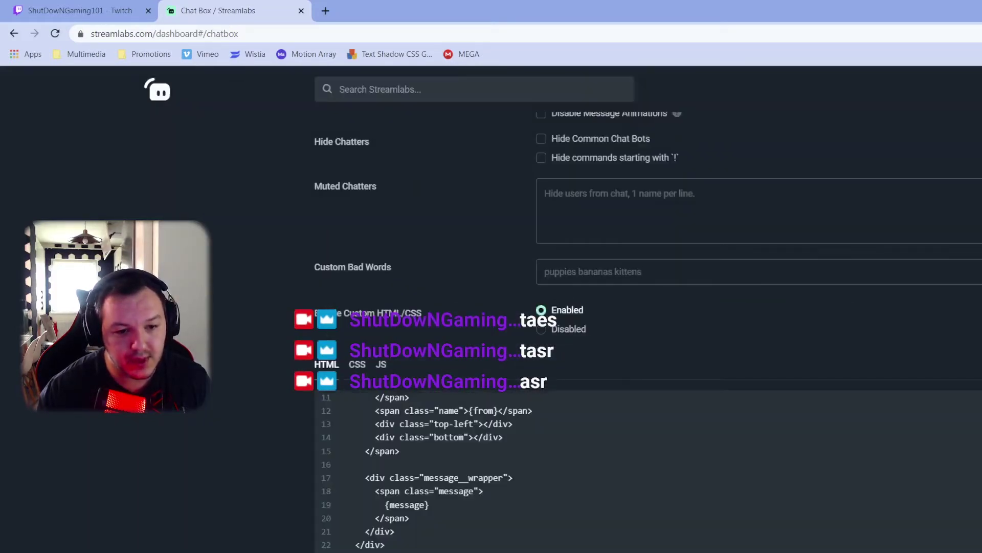
Select the CSS section of the colored-semi-borders template document
key(alt+Tab)
scroll(598, 359, down, 5)
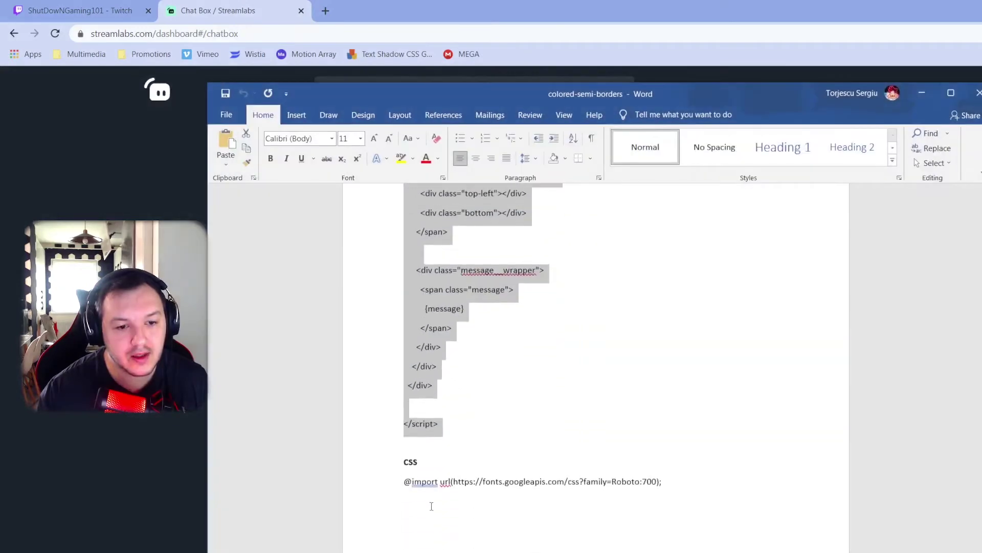
drag(404, 449, 491, 448)
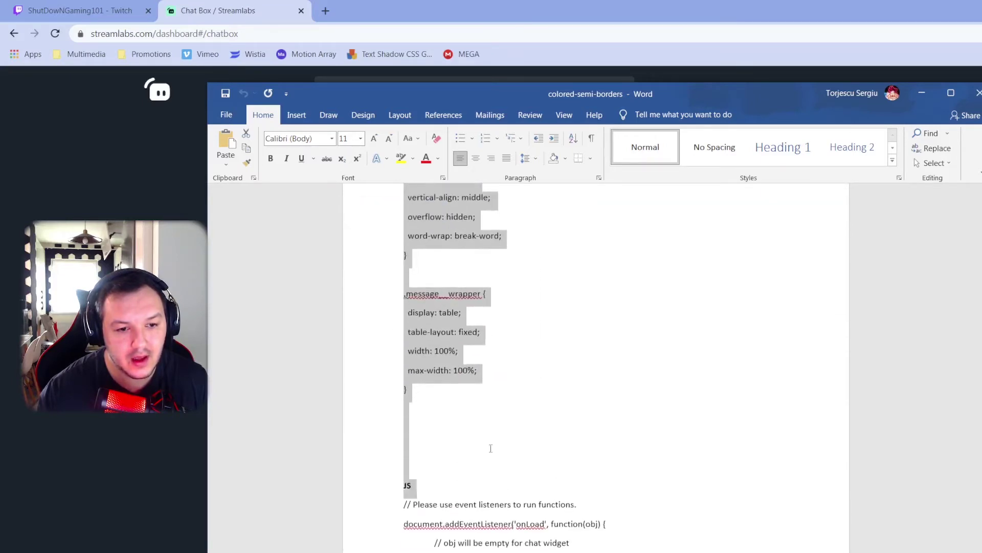
drag(415, 392, 415, 392)
click(924, 95)
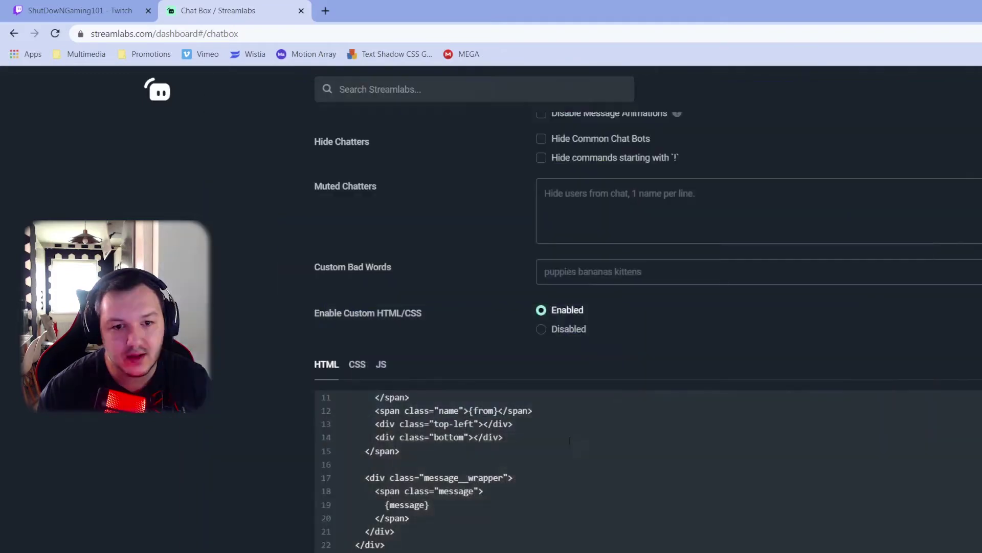
Replace the chat box CSS with the colored-semi-borders template CSS
click(357, 365)
click(551, 468)
key(ctrl+a)
key(ctrl+v)
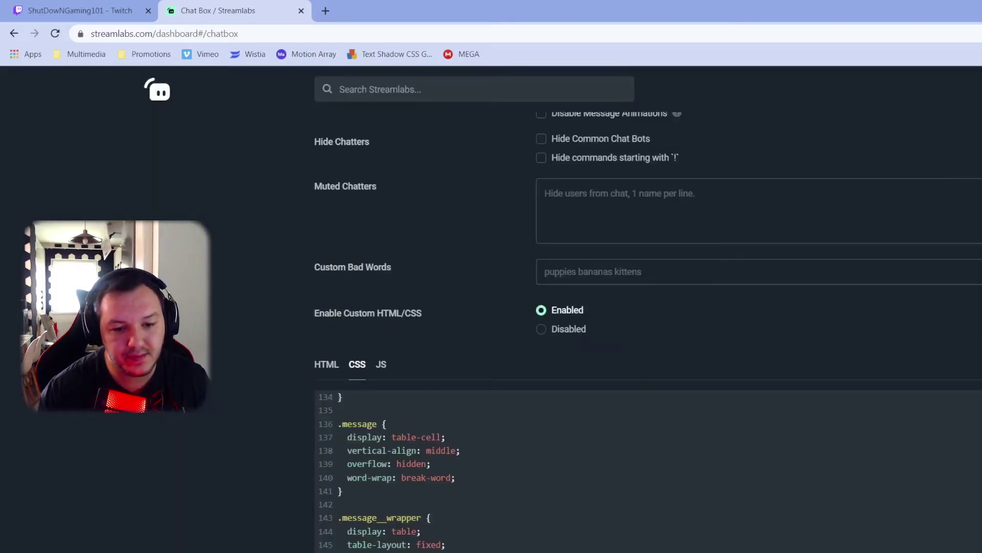
Select the template's JS lines in Word and paste them into the chat box JS code
key(alt+Tab)
scroll(487, 522, down, 1)
drag(403, 441, 535, 531)
click(535, 524)
drag(373, 543, 371, 415)
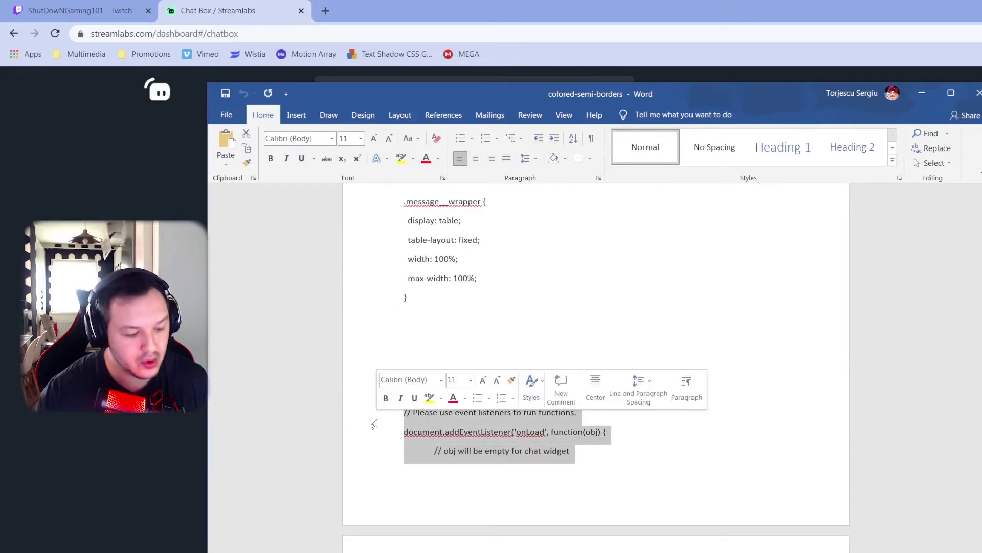
click(921, 93)
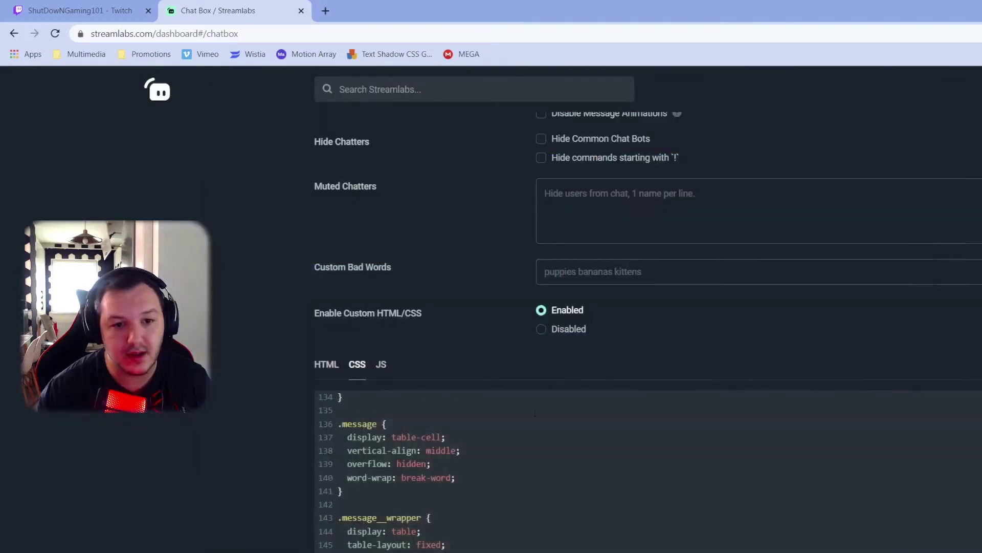
click(381, 365)
key(ctrl+v)
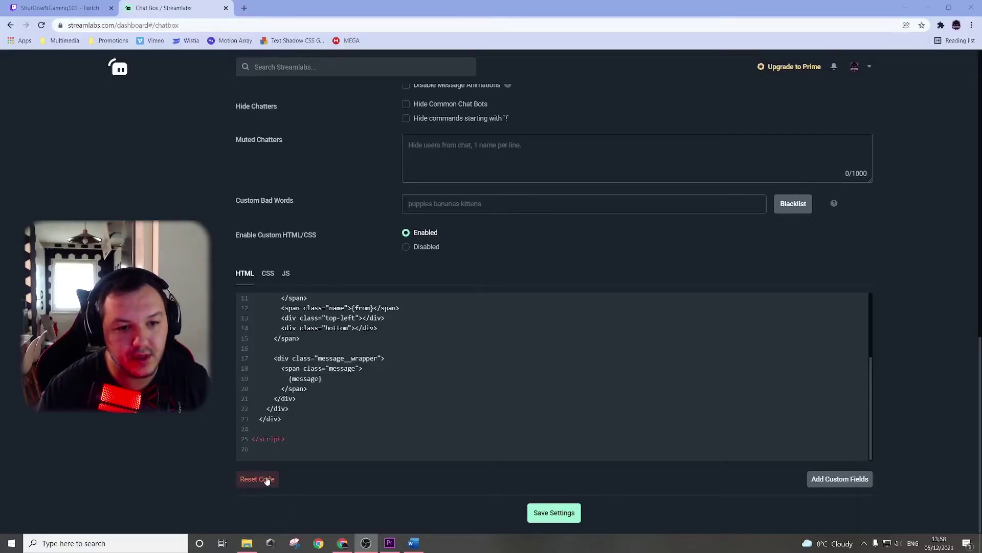
Reset the chat box HTML to the default template
click(266, 479)
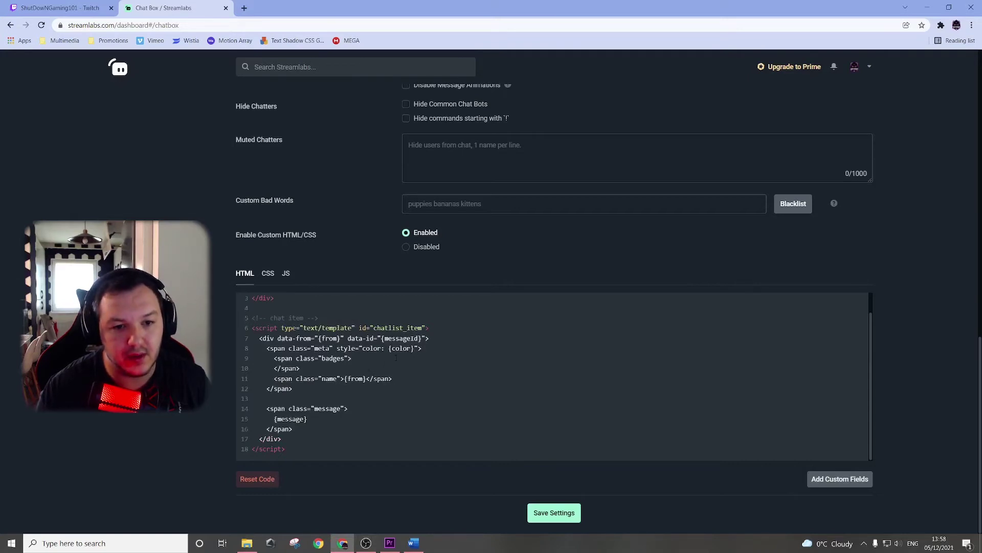
scroll(396, 358, up, 1)
scroll(396, 358, down, 1)
Paste the flicker-effect template HTML over the chat box HTML and save the settings
key(alt+Tab)
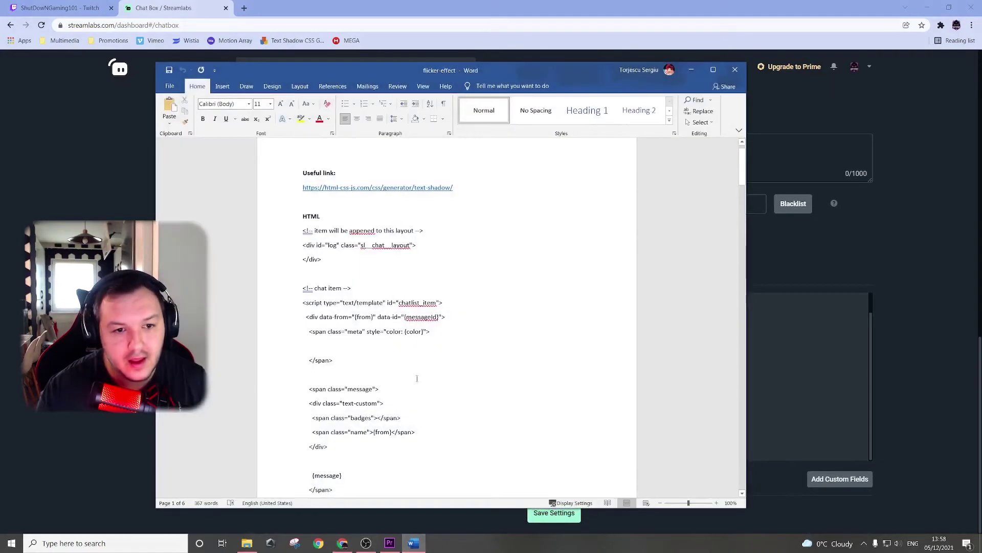
scroll(425, 320, down, 3)
drag(302, 231, 366, 427)
key(ctrl+c)
click(691, 70)
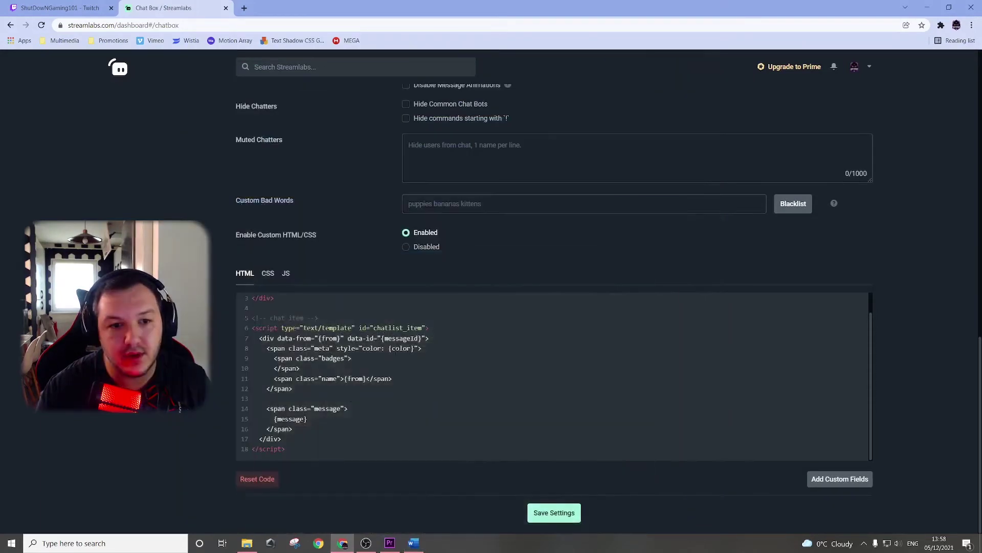
key(ctrl+a)
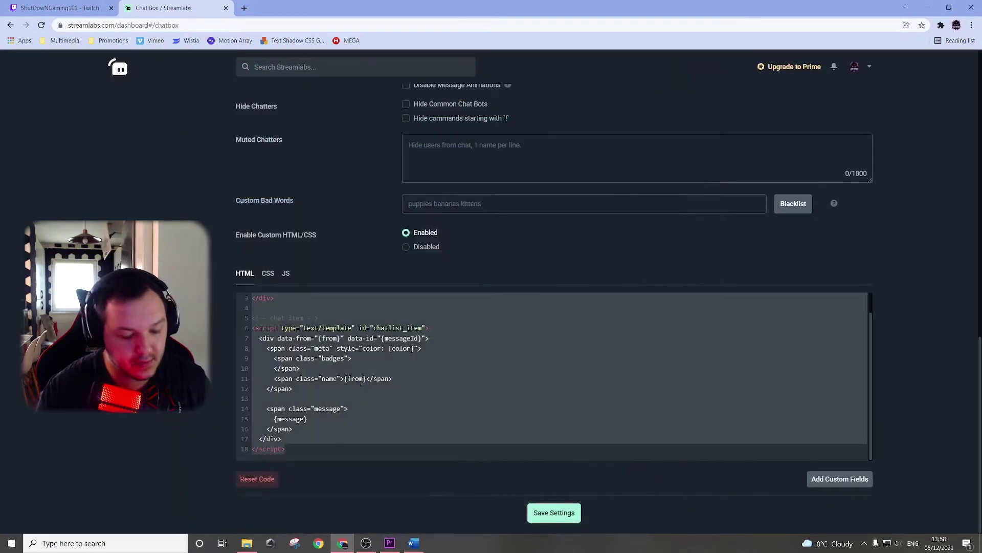
key(ctrl+v)
click(539, 513)
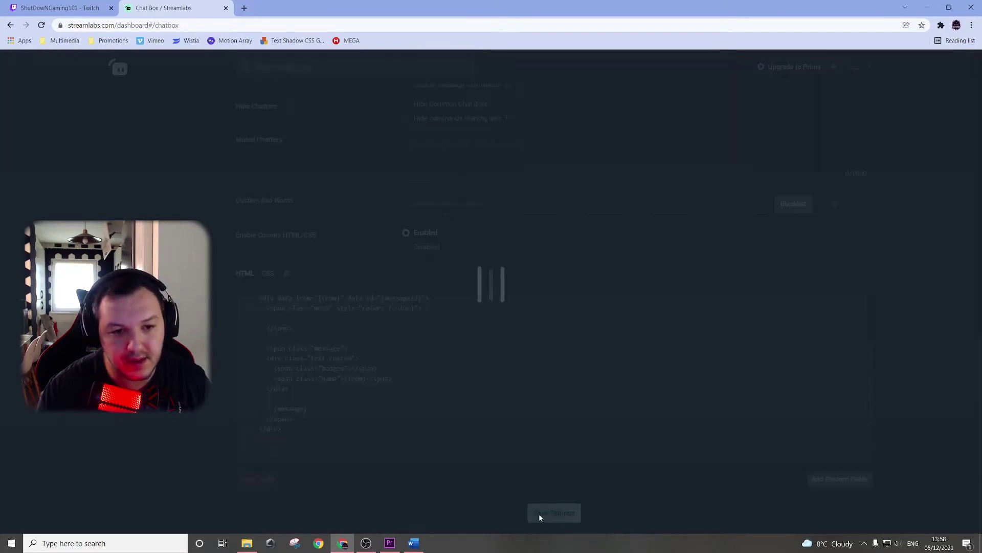
Show the chat box CSS and scroll the flicker-effect document to its CSS section
click(268, 274)
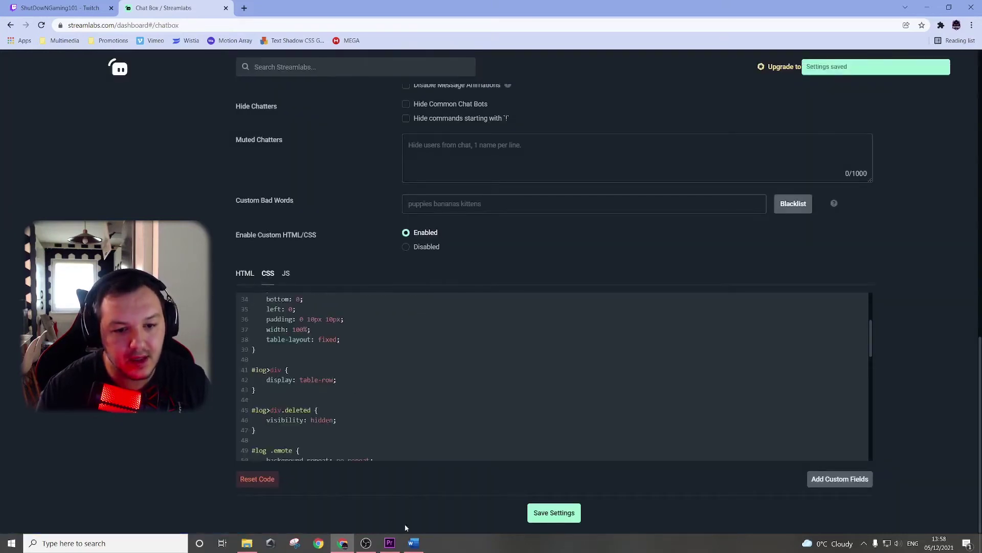
click(413, 543)
scroll(333, 366, down, 3)
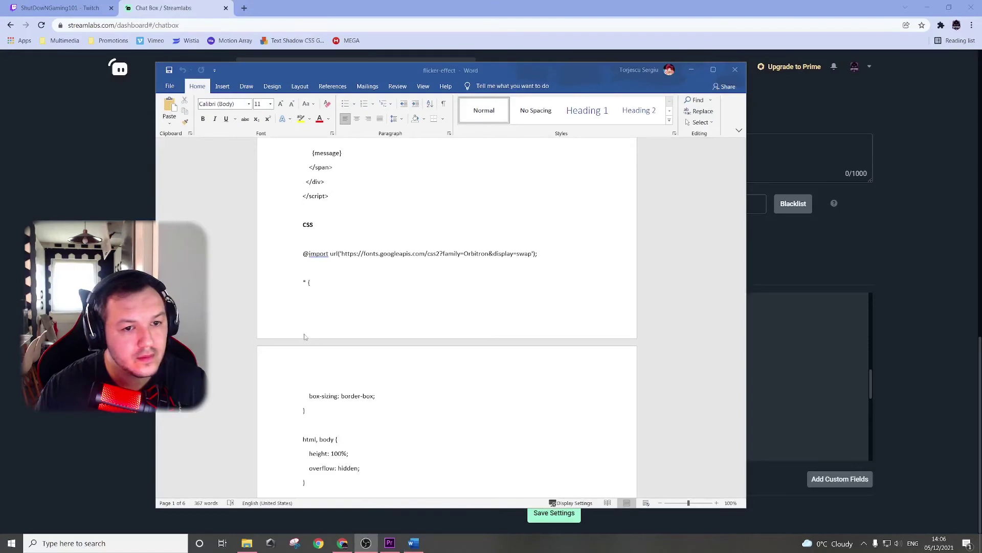
Paste the flicker-effect template CSS over the chat box CSS and save the settings
drag(303, 253, 355, 373)
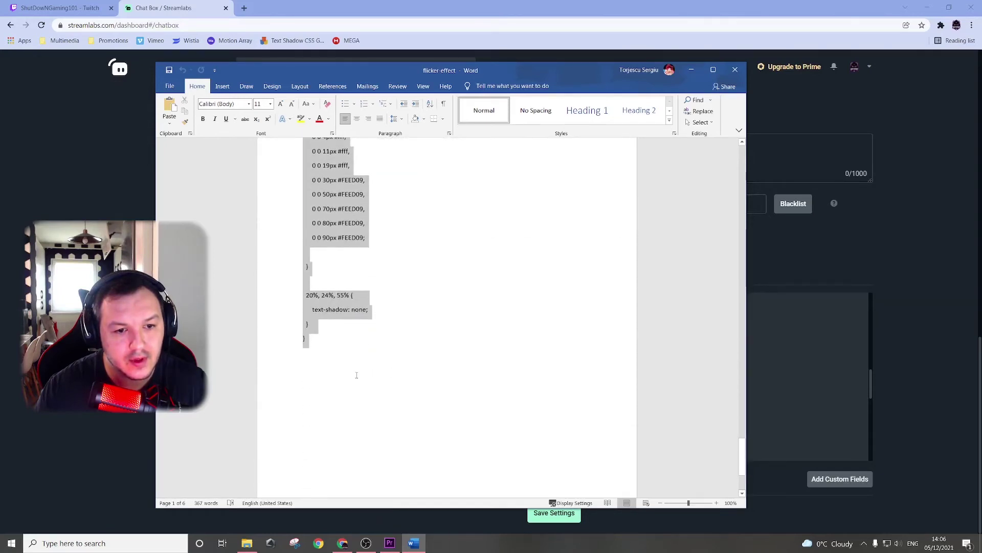
click(692, 70)
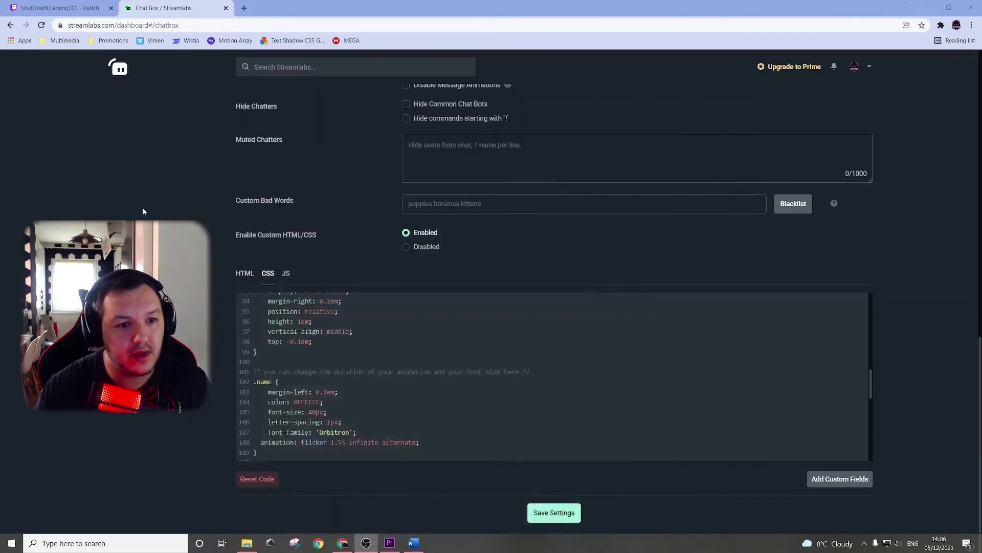
key(ctrl+a)
key(ctrl+v)
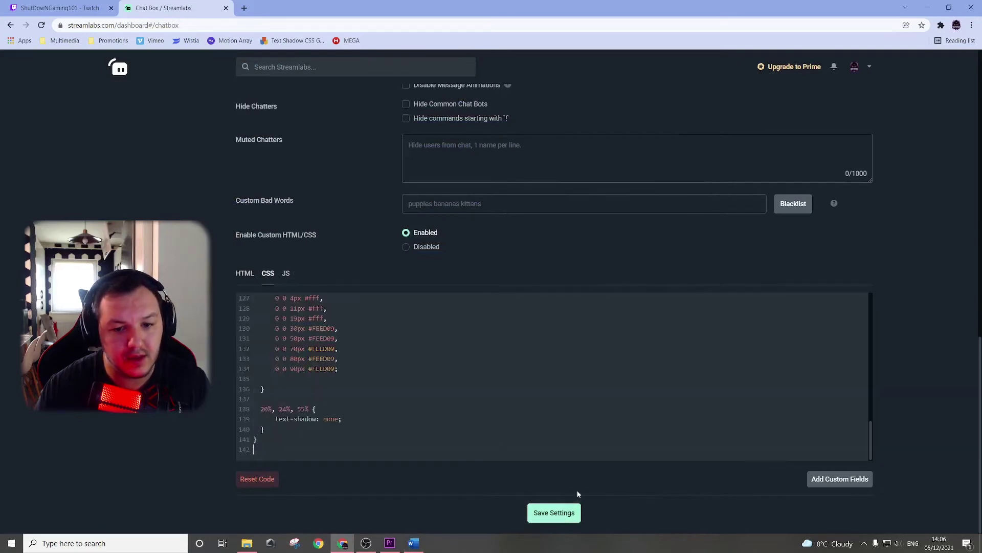
click(553, 513)
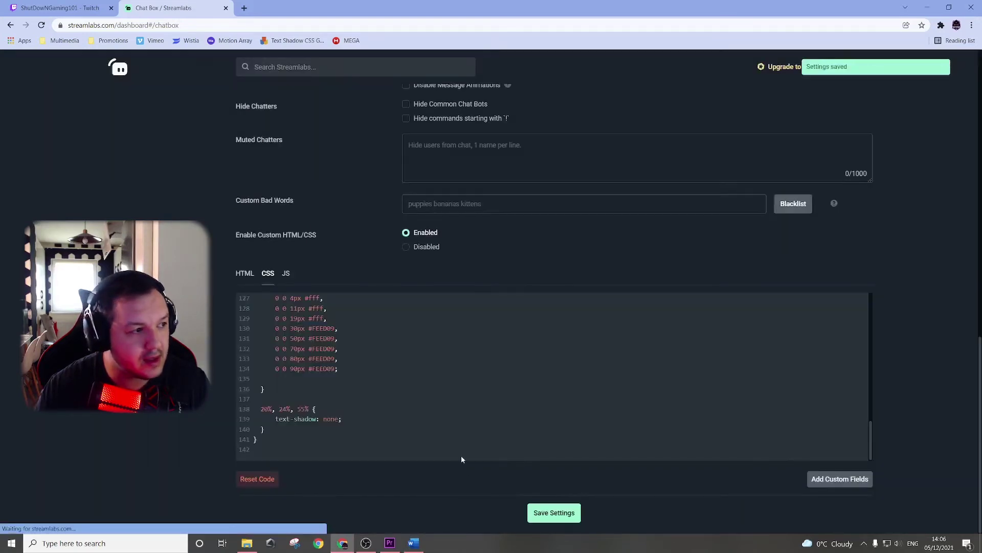
scroll(462, 450, up, 3)
scroll(438, 403, up, 1)
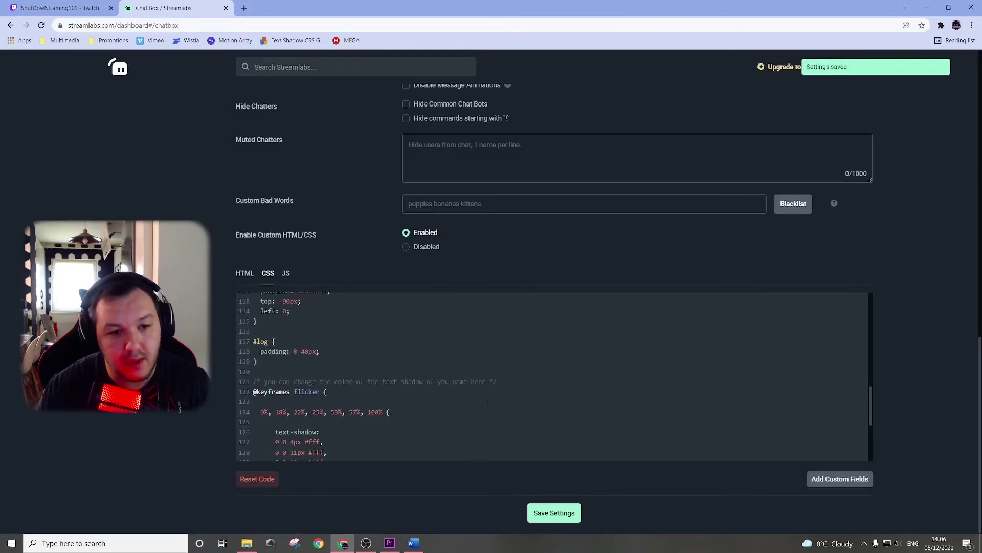
scroll(487, 402, up, 1)
scroll(491, 409, up, 6)
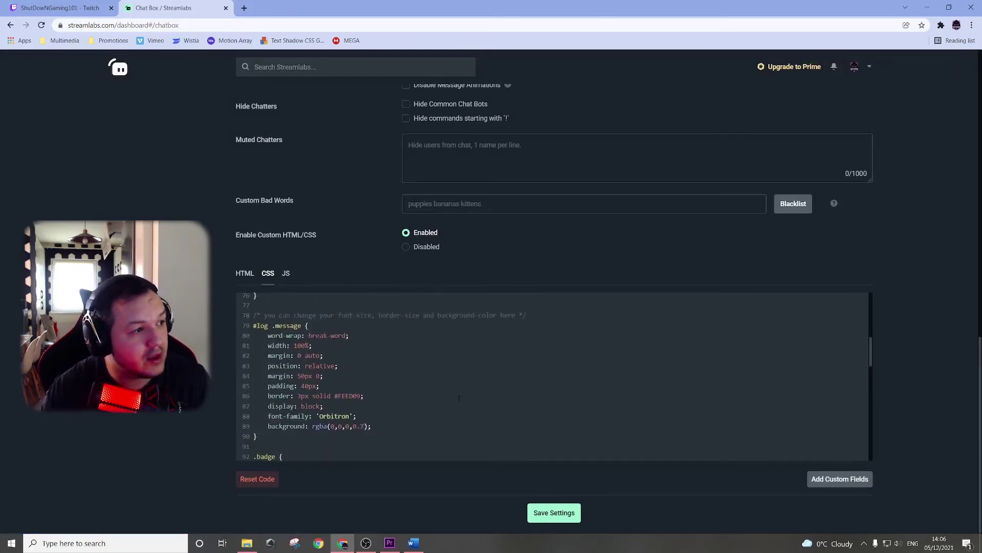
scroll(459, 398, up, 10)
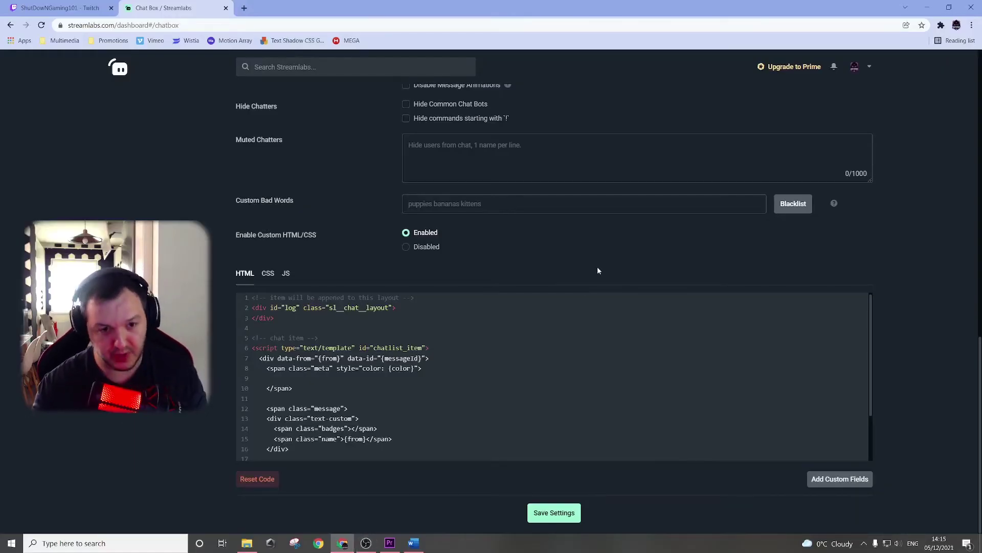
Use Reset Code on the HTML tab to restore the default badges, name and {message} markup
click(260, 478)
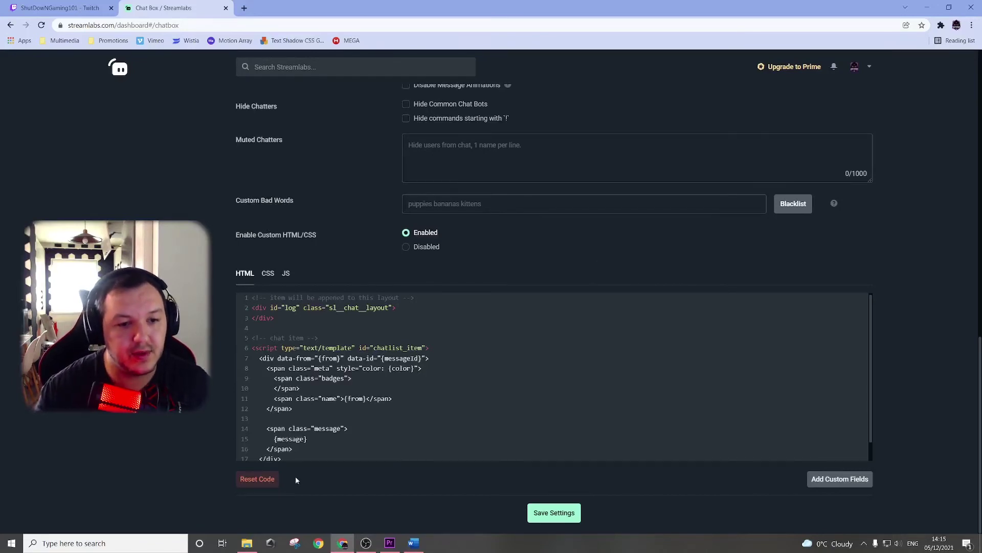
Paste the gradient-borders template HTML over the chat box HTML and save it
click(414, 543)
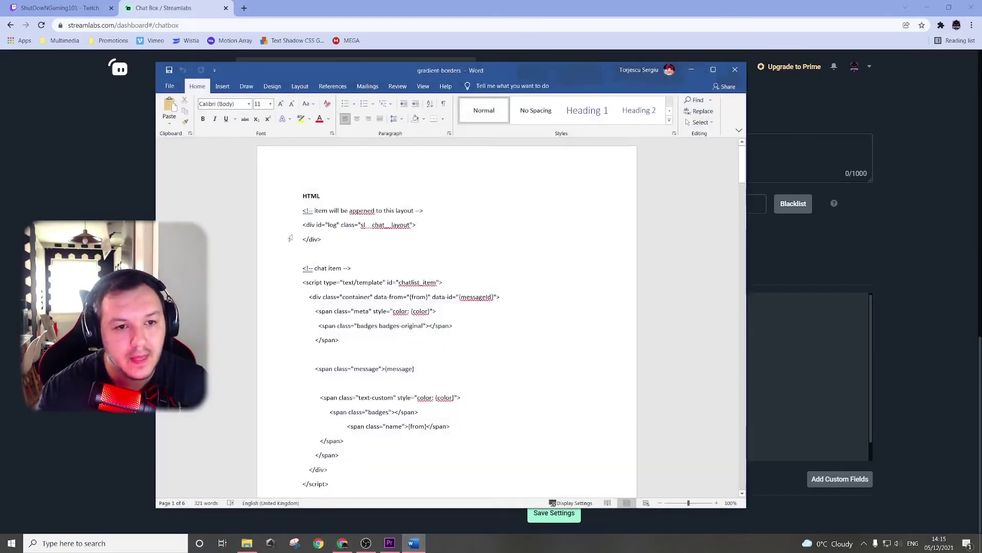
drag(303, 212, 332, 324)
key(ctrl+c)
click(691, 69)
click(416, 372)
key(ctrl+a)
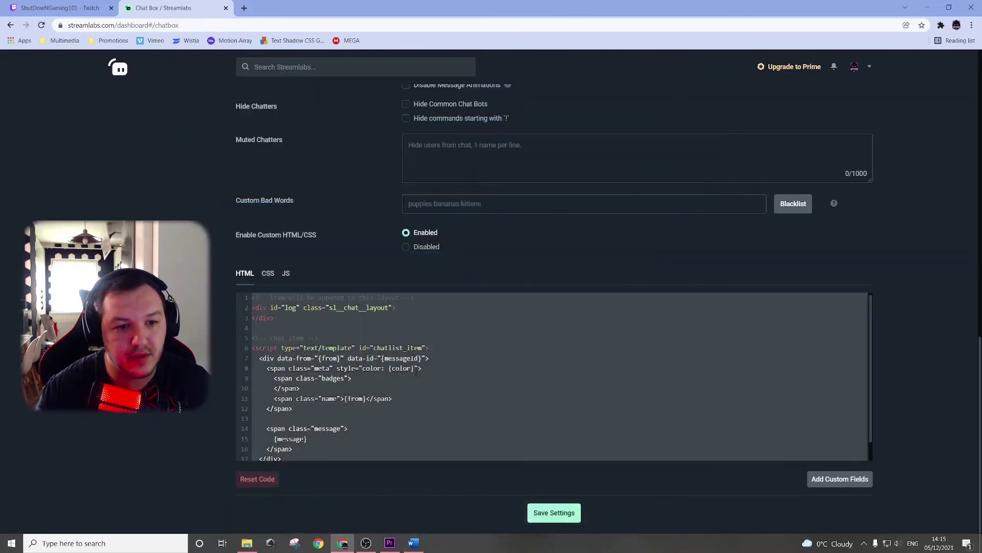
key(ctrl+v)
click(550, 512)
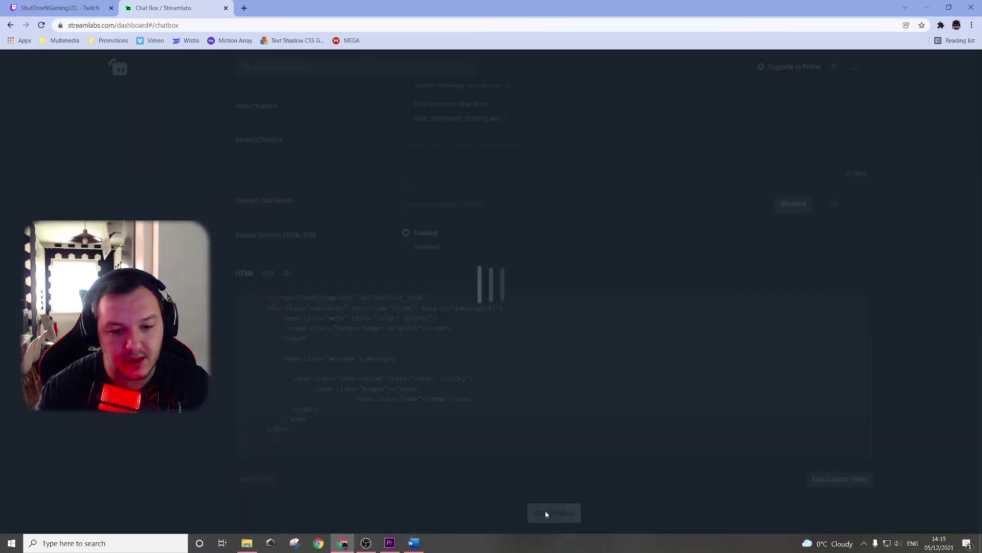
Replace the chat box CSS with the gradient-borders template CSS and save it
click(414, 543)
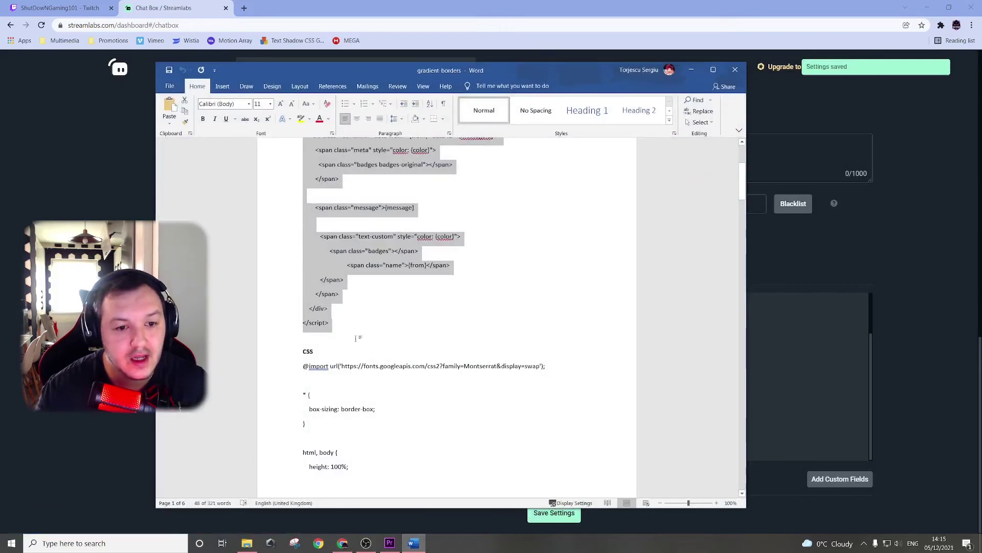
drag(303, 366, 351, 338)
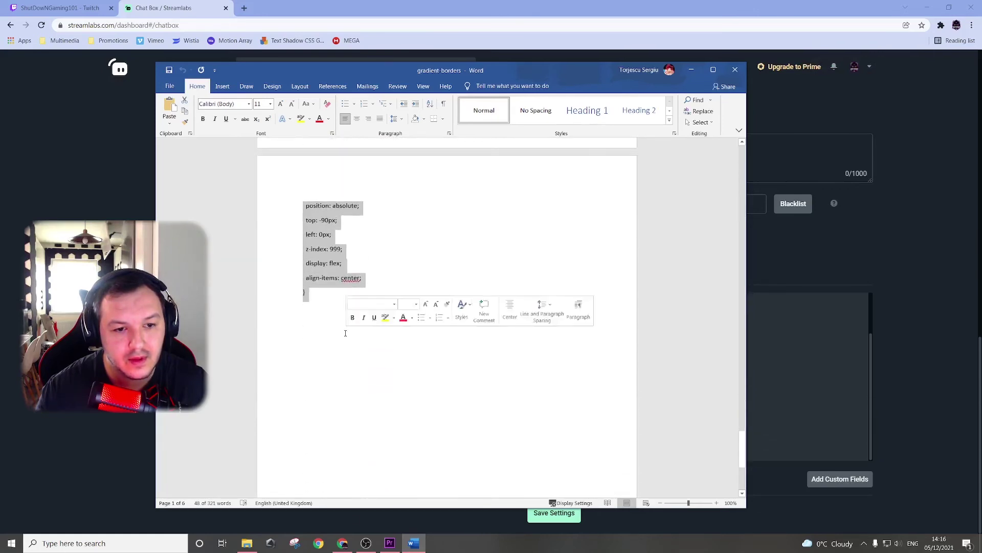
click(691, 70)
click(268, 274)
scroll(458, 389, down, 10)
click(458, 446)
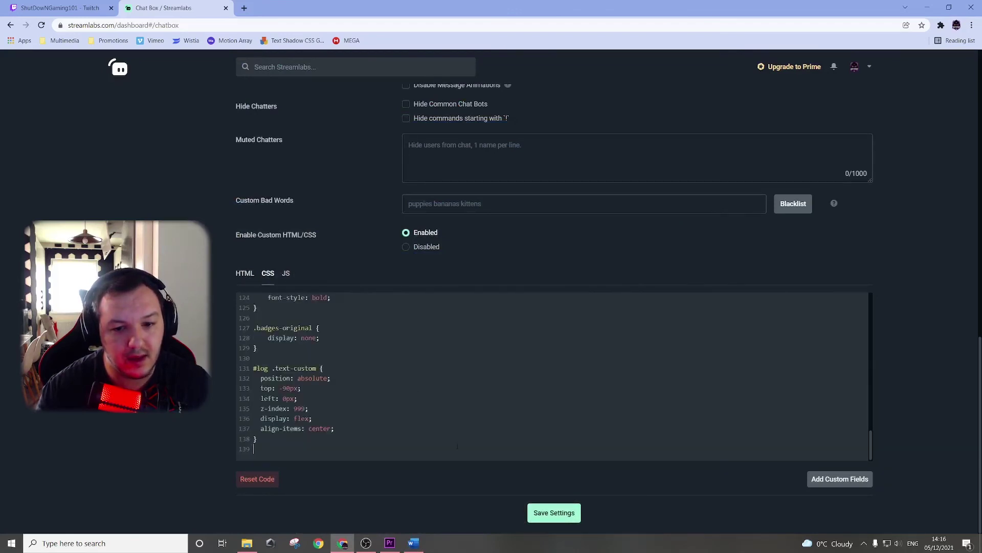
click(558, 519)
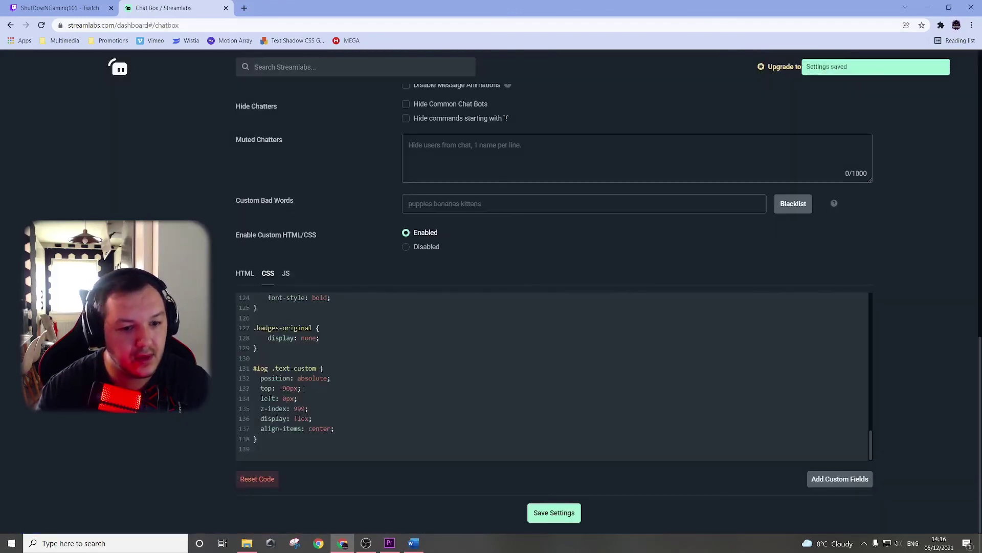
click(82, 8)
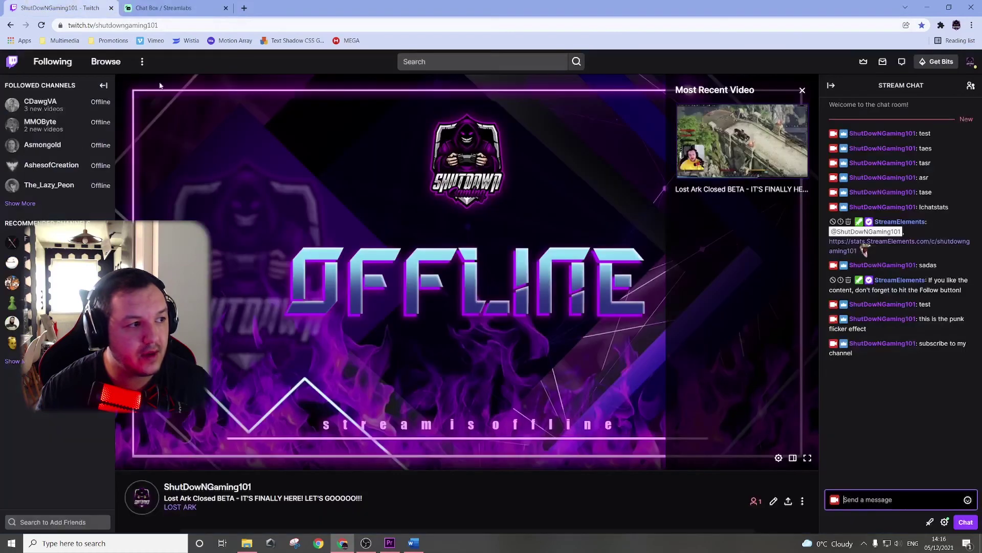
Send the message 'test' in Twitch chat and check it in the streaming preview
click(913, 492)
text(test)
key(Return)
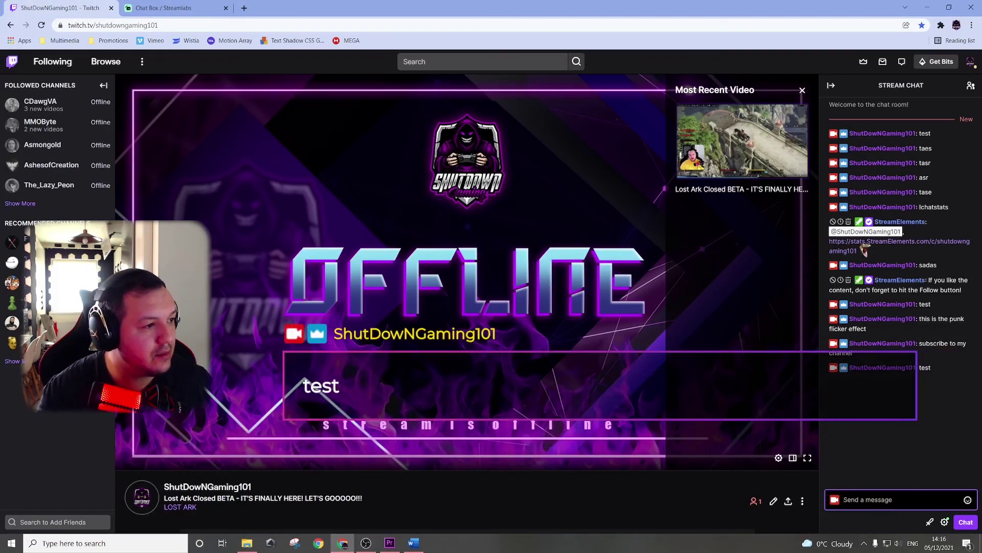
key(alt+Tab)
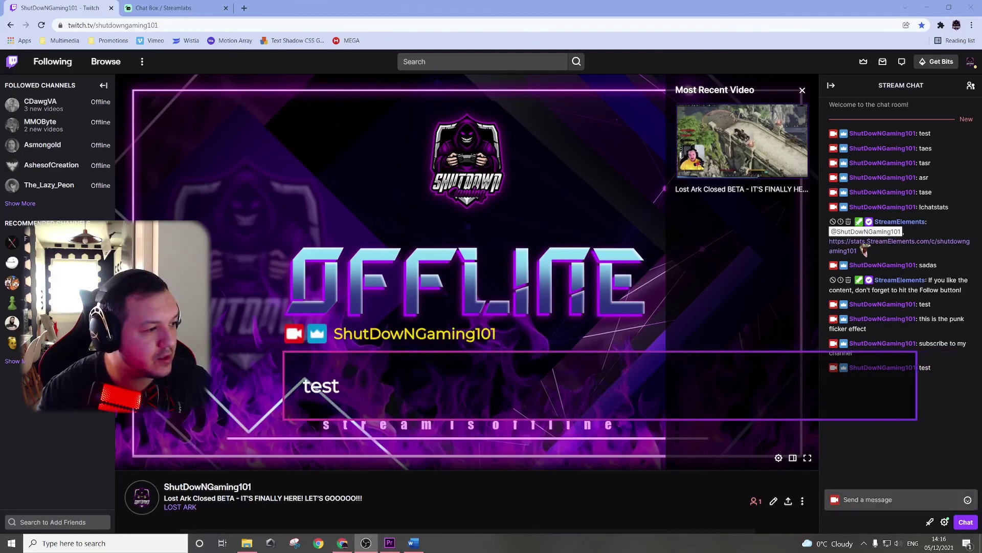